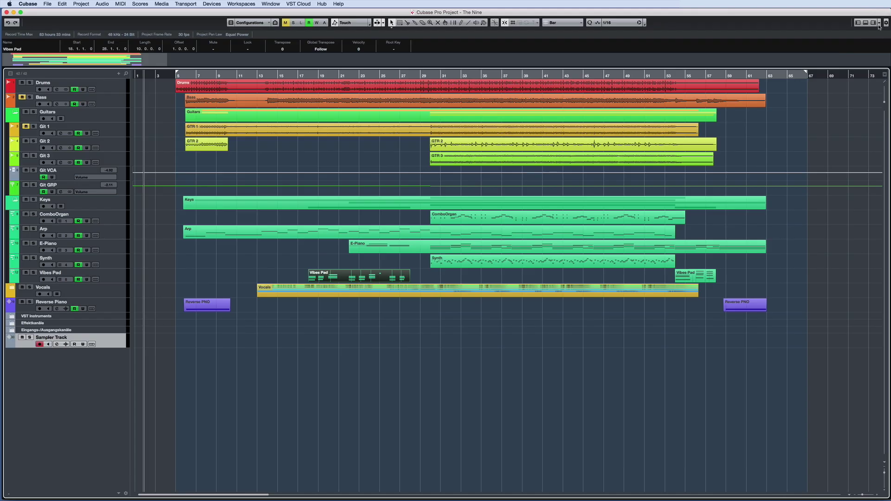
Turn on the Left Zone (Inspector), Transport bar and Lower Zone in the window layout.
click(879, 22)
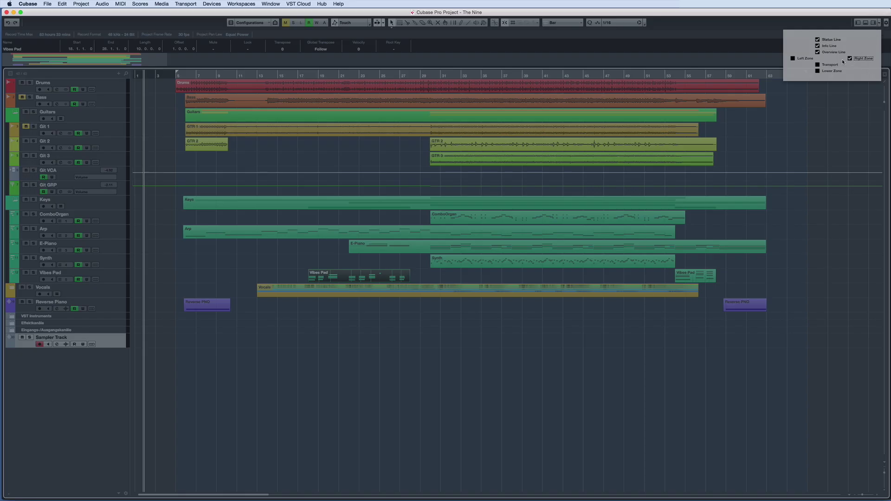
click(806, 59)
click(818, 64)
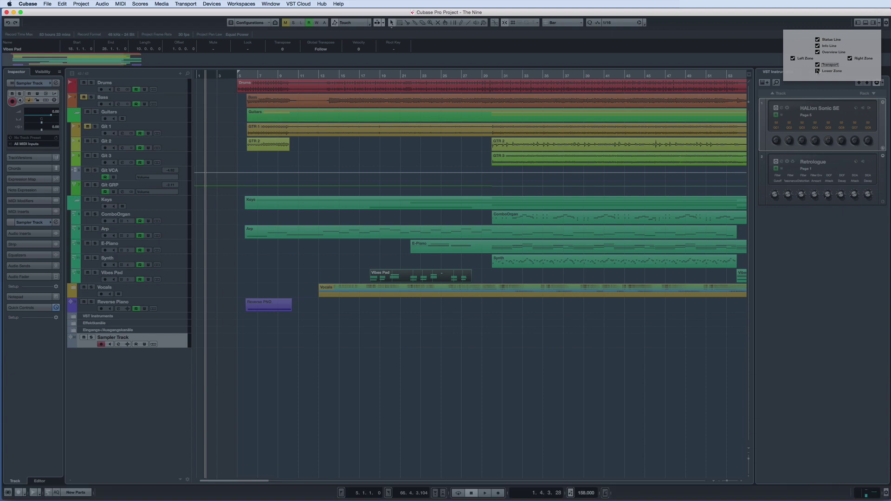
click(818, 71)
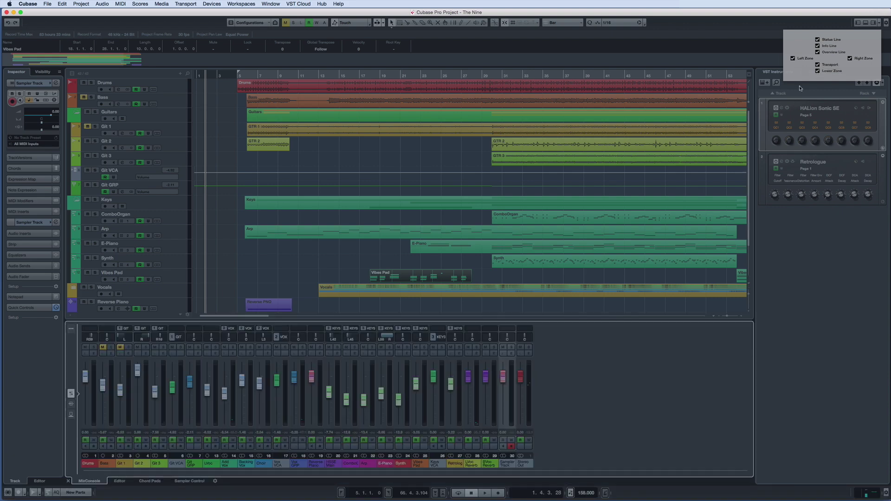
click(408, 277)
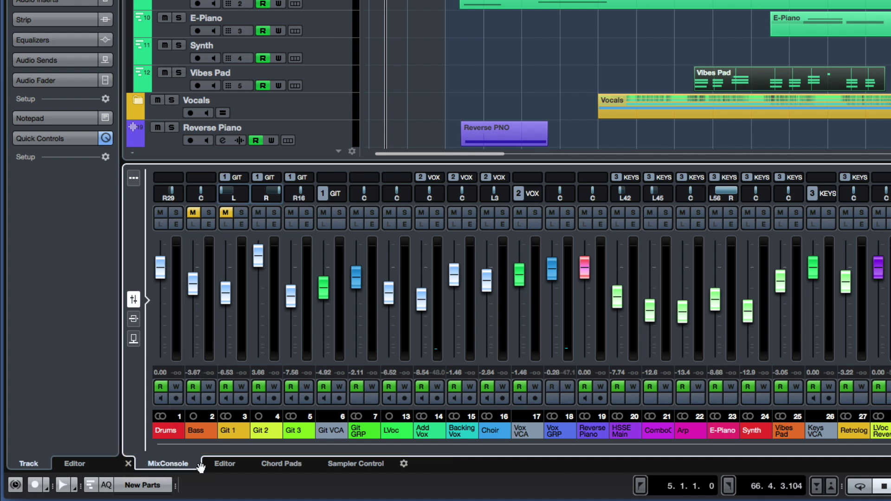
click(227, 465)
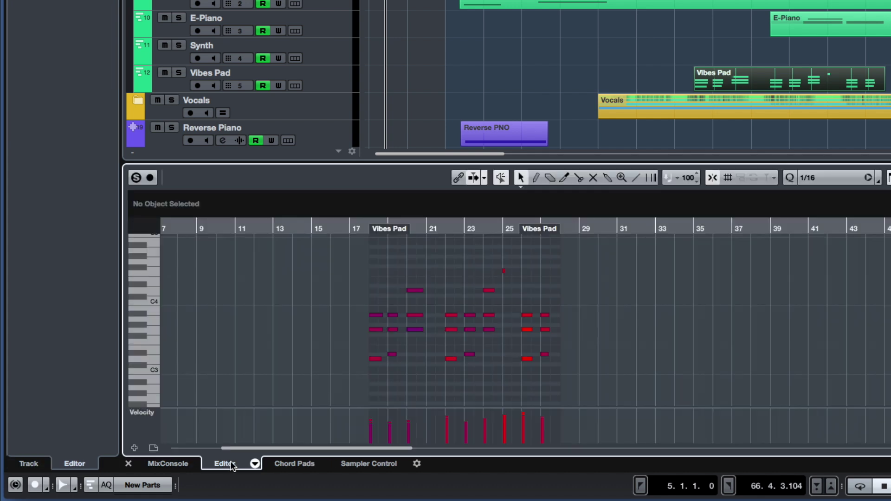
click(286, 467)
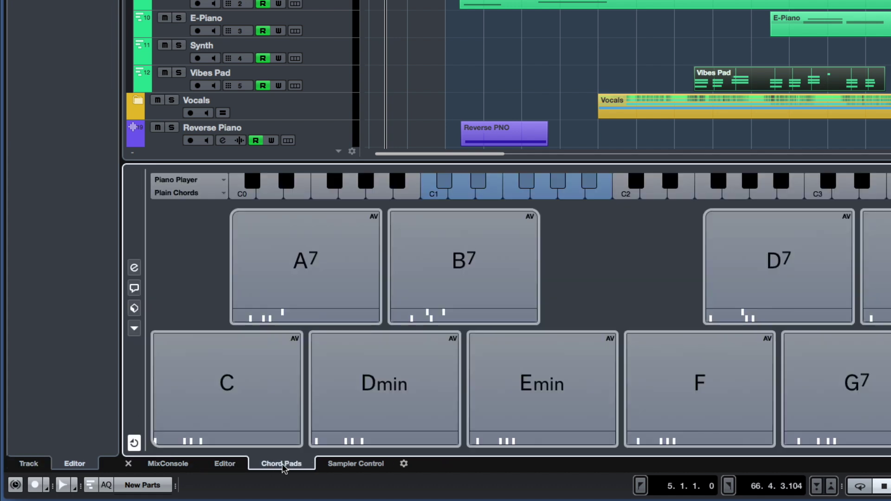
click(342, 466)
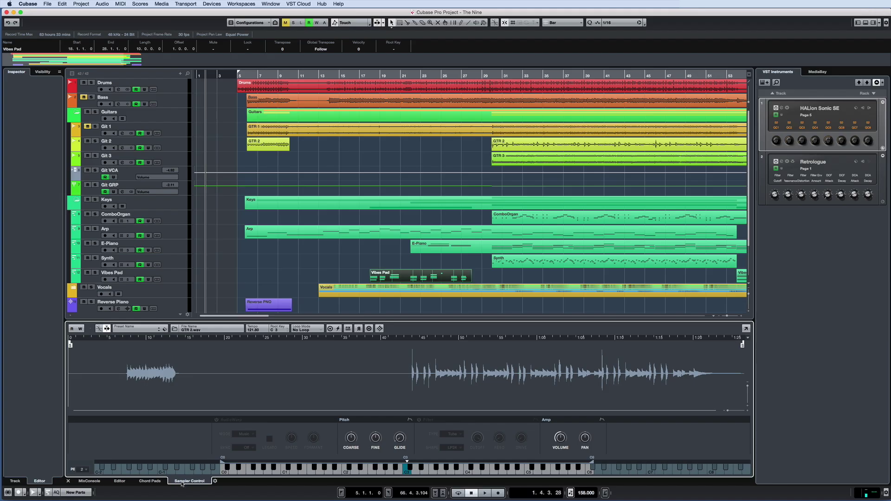
Show the MixConsole and lower Git VCA to -25.3 and Vox VCA to -16.0.
click(92, 482)
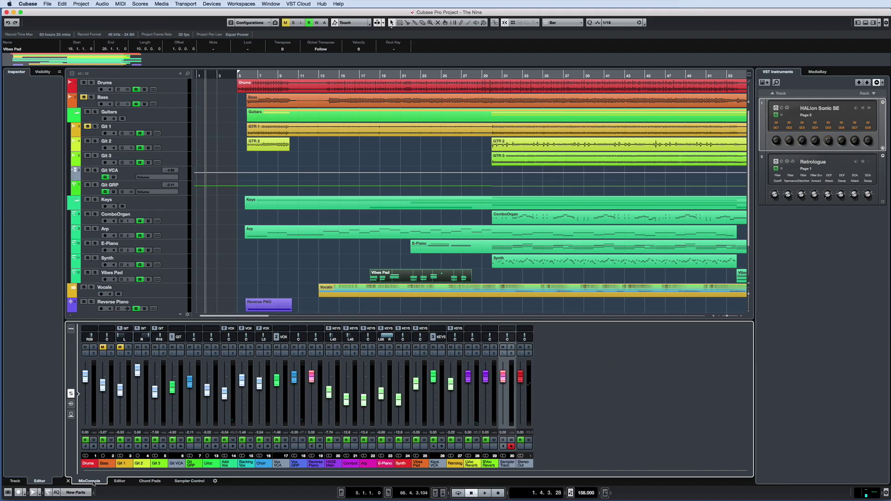
drag(173, 387, 172, 411)
drag(276, 380, 277, 403)
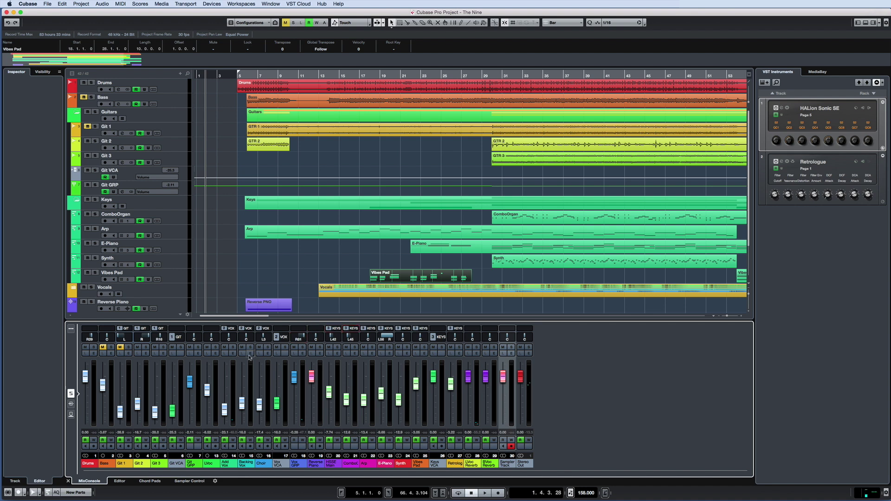
Check the guitar link group options without changes, adjust a guitar fader, and leave Git 1 armed.
click(129, 328)
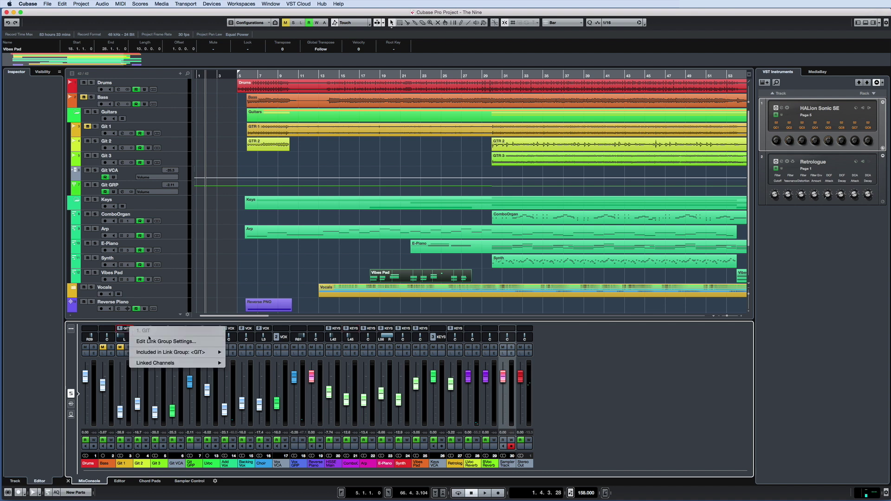
mouse_move(157, 354)
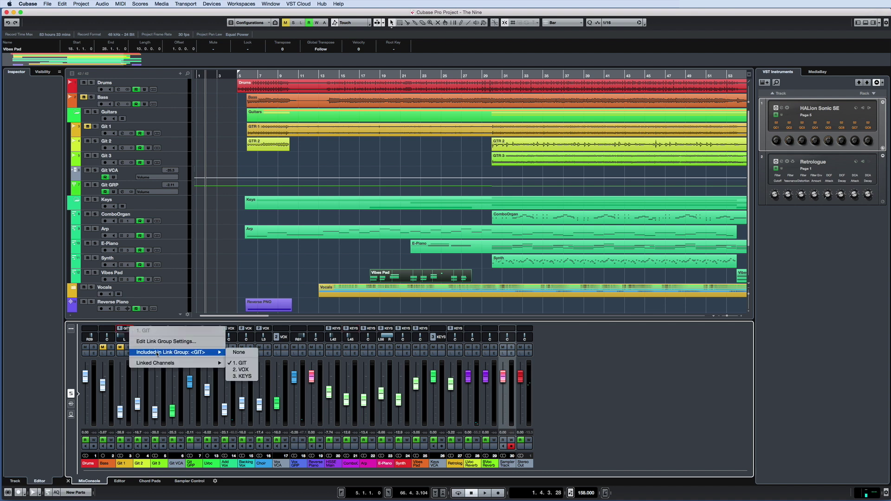
click(124, 337)
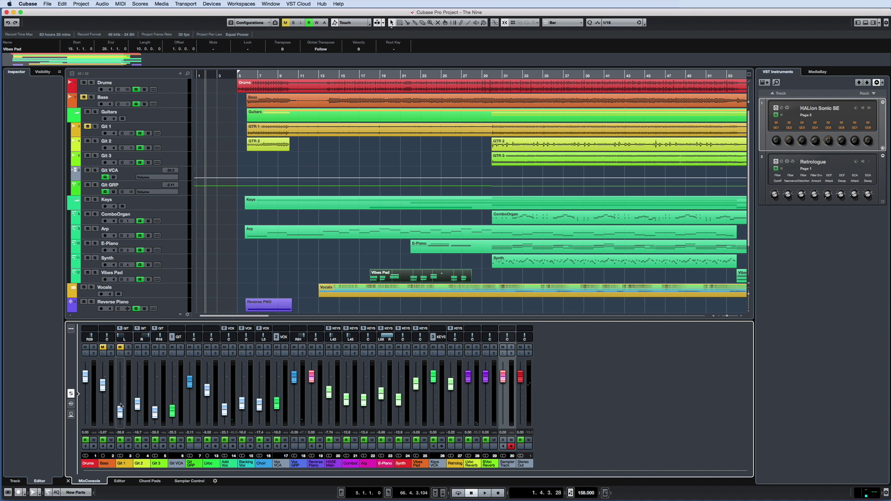
drag(121, 412, 119, 386)
click(131, 466)
click(124, 465)
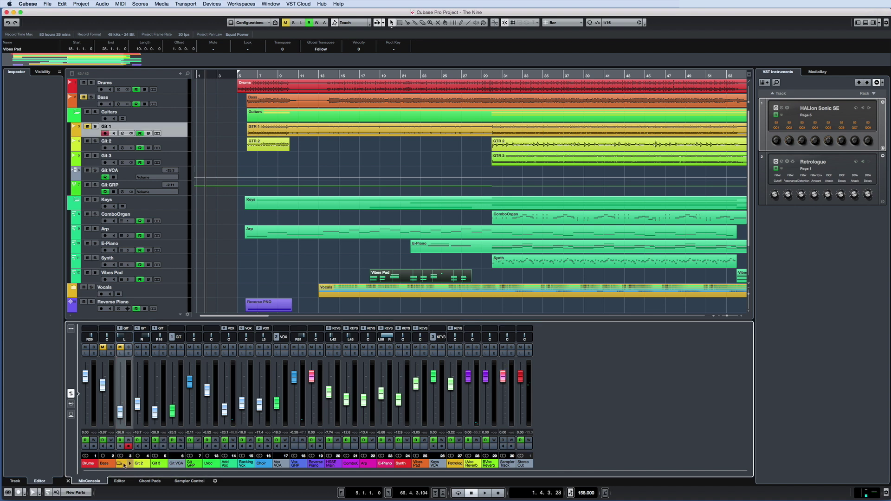
Show the mixer toolbar and widen the channel strips by two zoom steps.
click(71, 330)
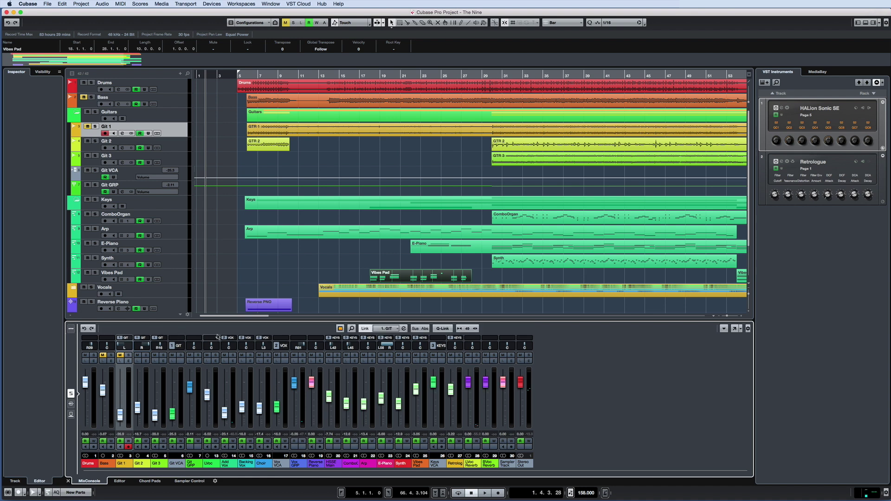
click(340, 329)
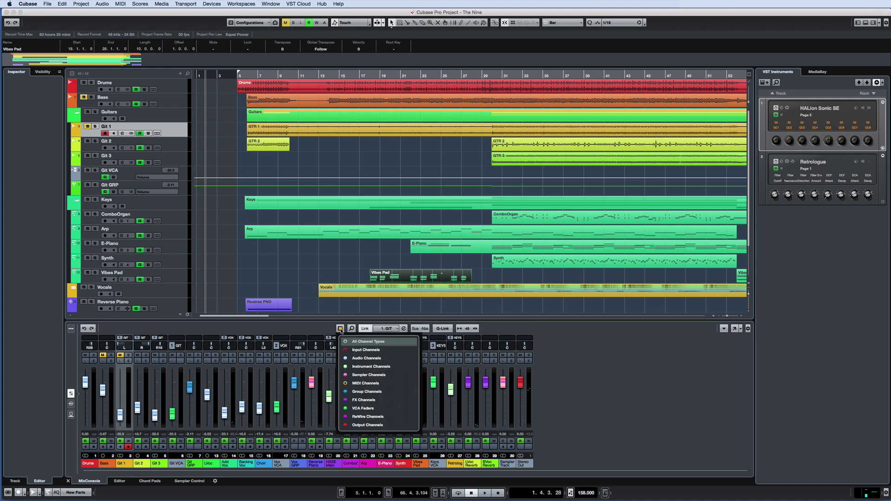
click(351, 331)
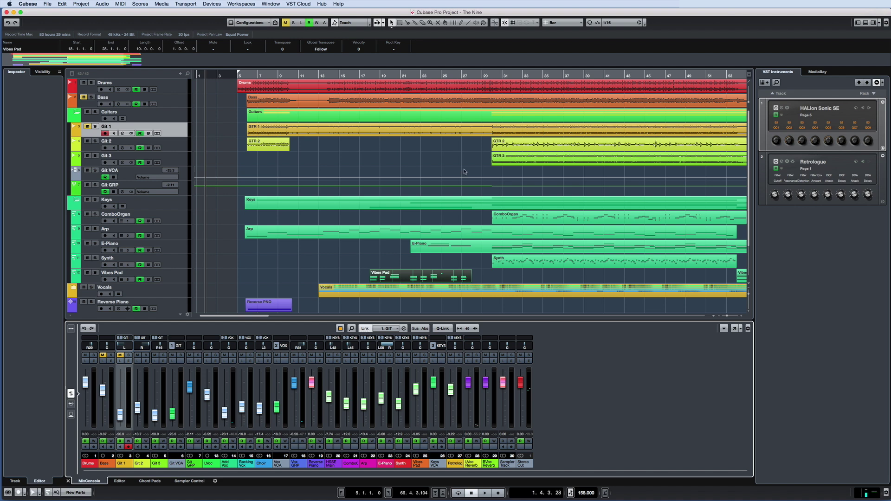
click(475, 328)
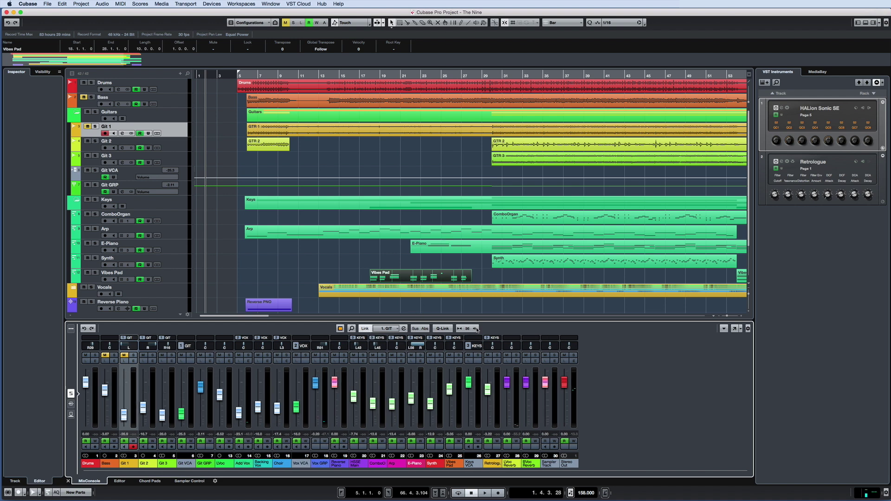
click(476, 329)
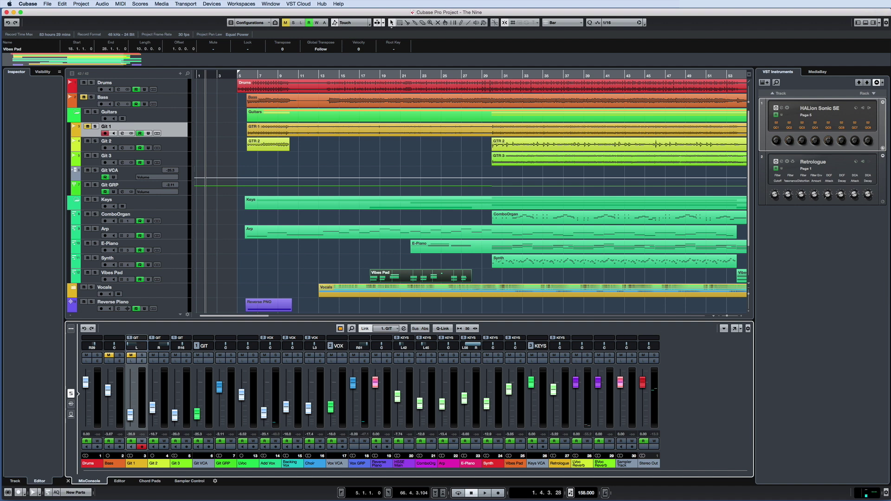
click(724, 328)
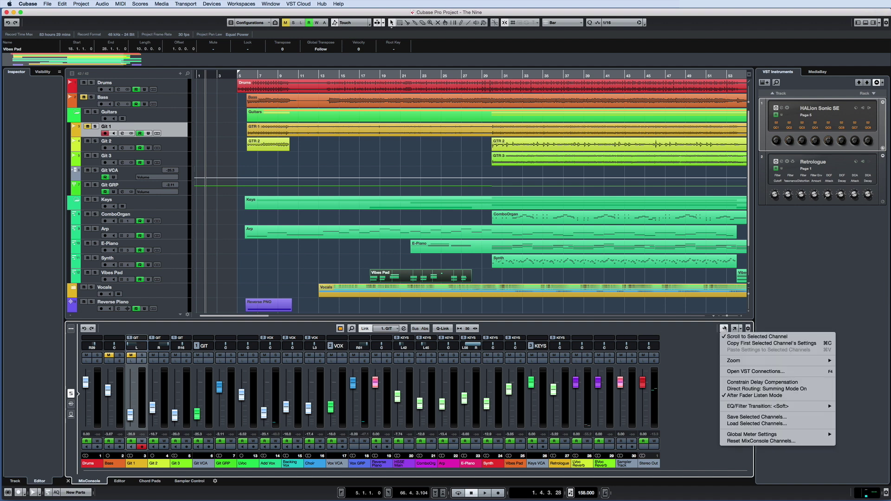
click(705, 329)
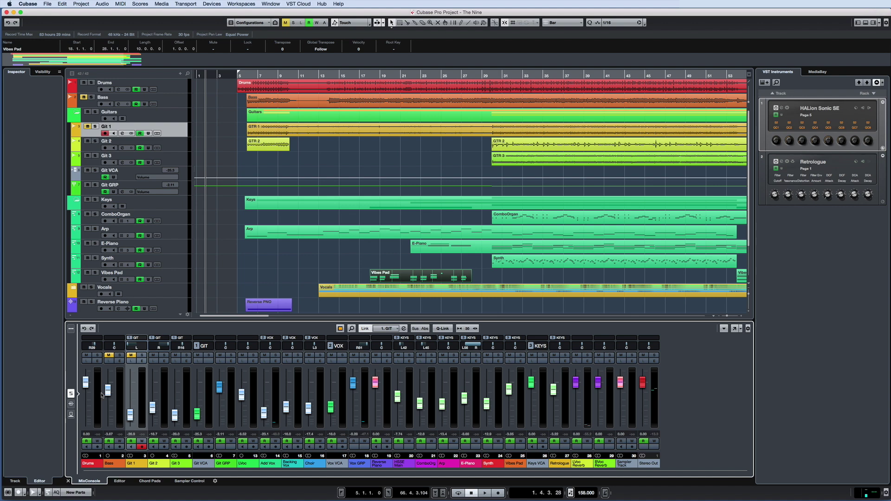
click(737, 330)
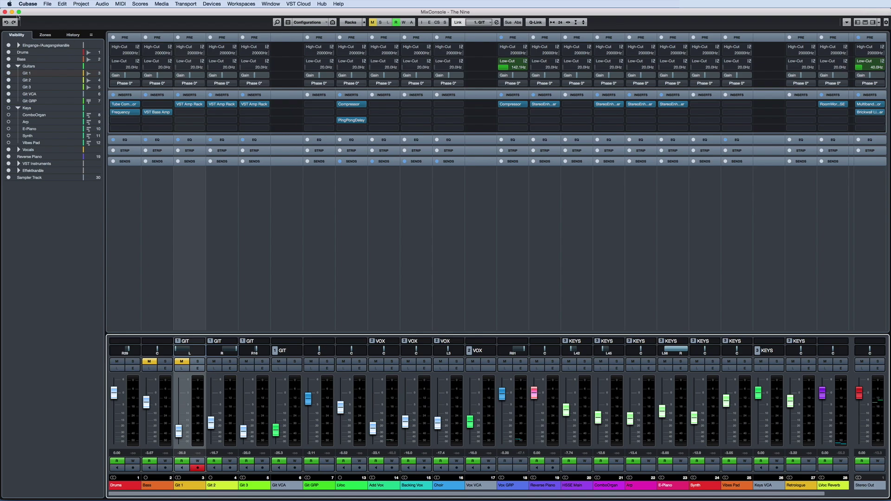
click(5, 12)
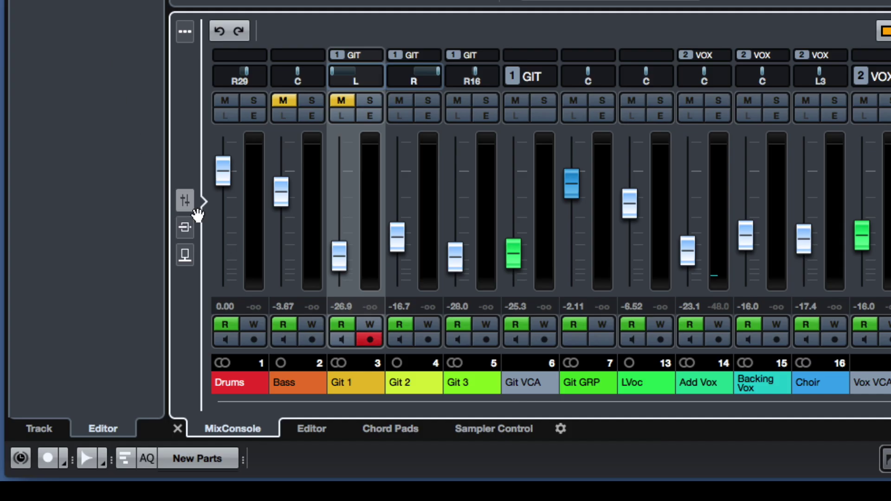
click(186, 227)
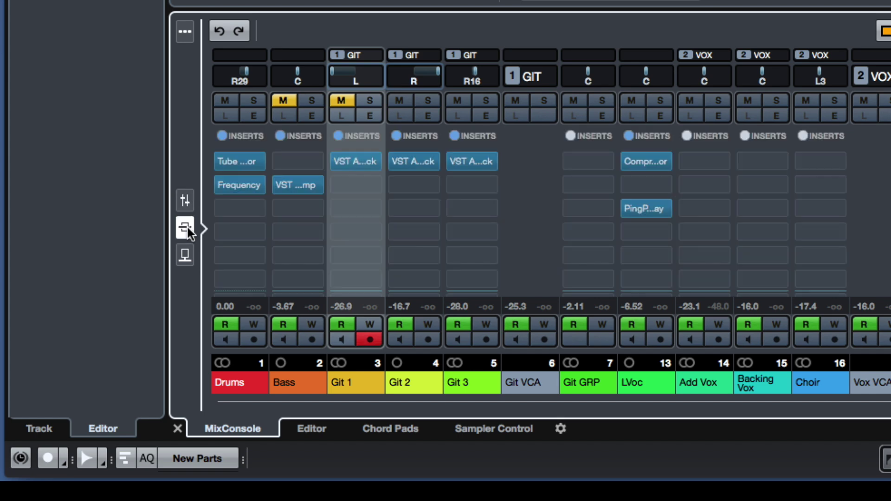
click(186, 255)
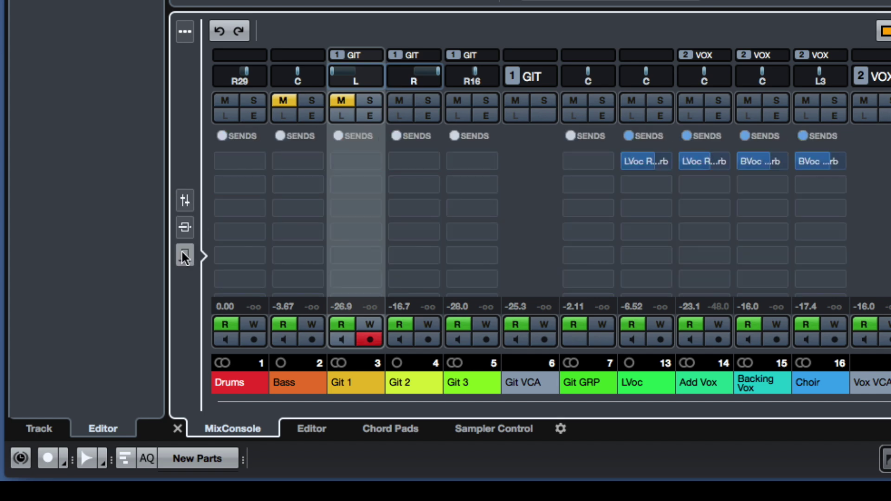
click(185, 227)
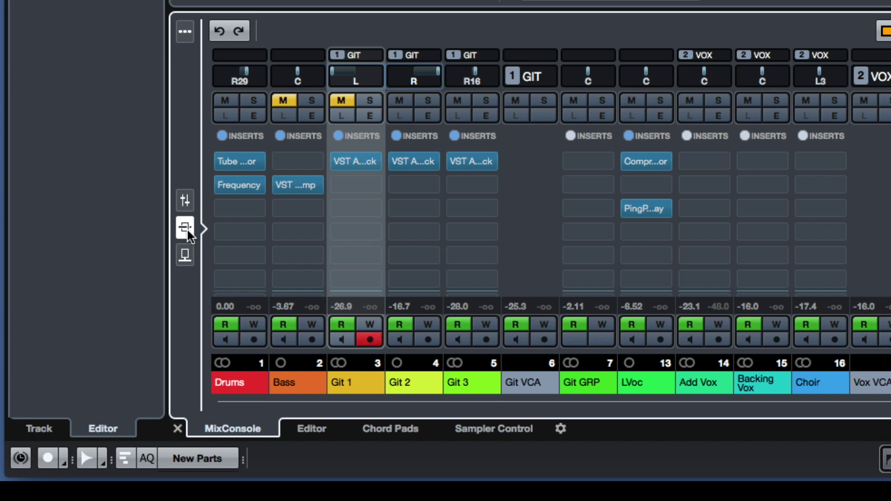
click(188, 202)
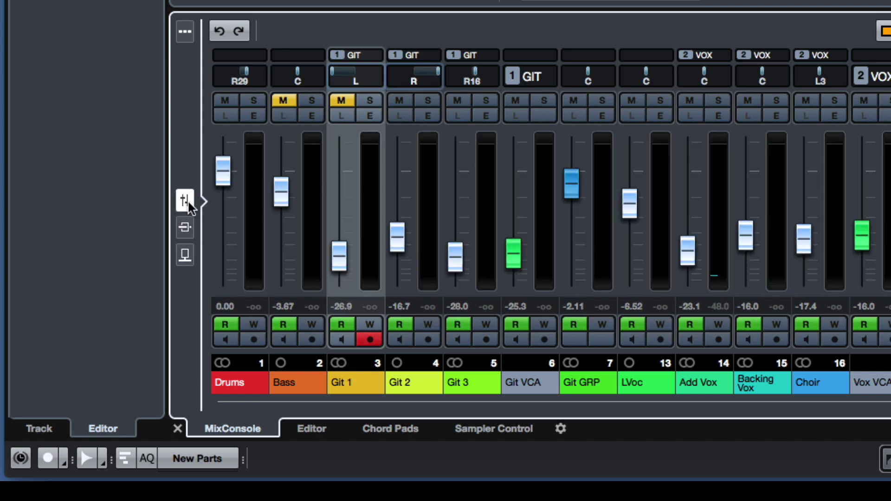
Undo the lowered vocal and guitar levels, then redo four mix changes.
click(222, 27)
click(221, 27)
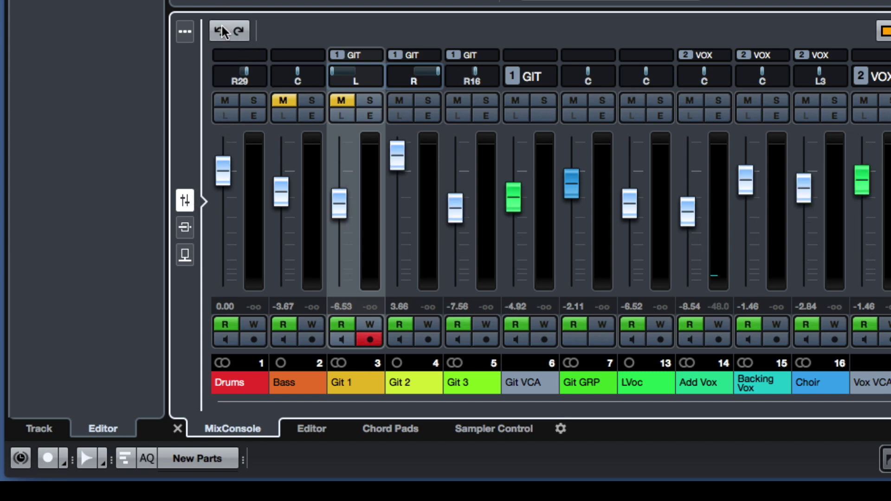
click(85, 328)
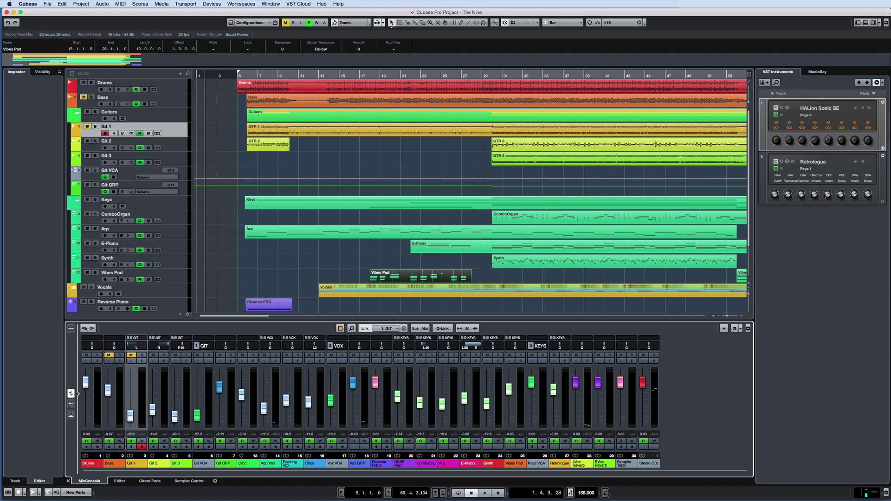
click(92, 328)
click(92, 329)
click(92, 329)
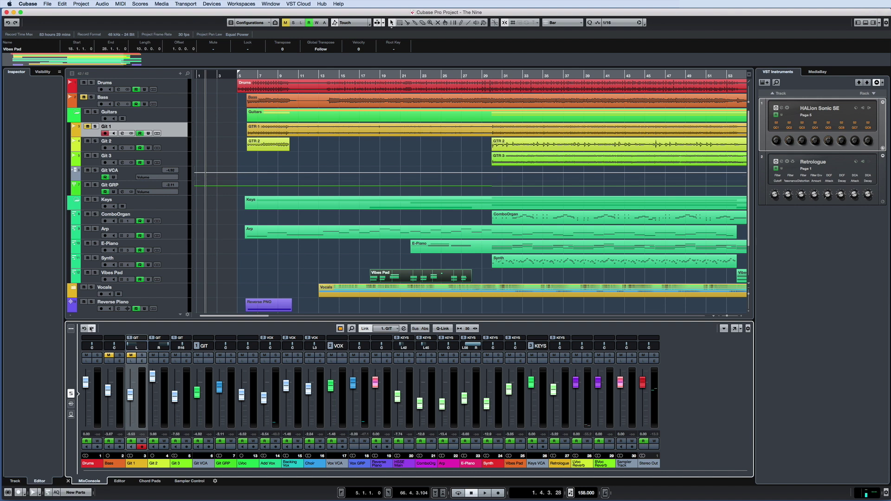
Undo five mix changes so Git VCA steps back up, then switch to the Editor tab.
click(85, 328)
click(85, 329)
click(84, 329)
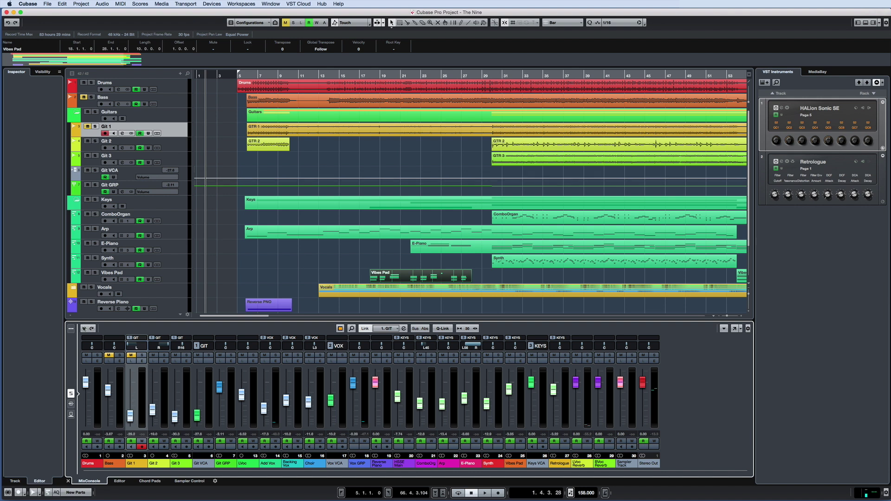
click(84, 329)
click(84, 329)
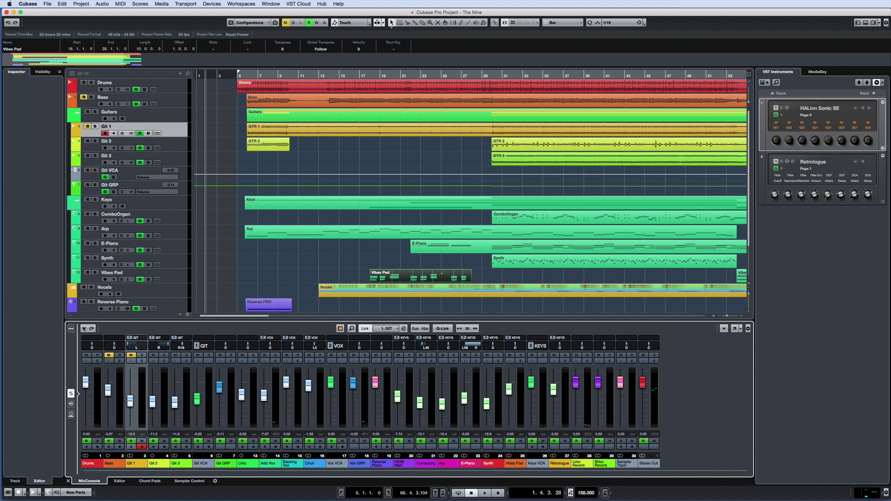
click(119, 481)
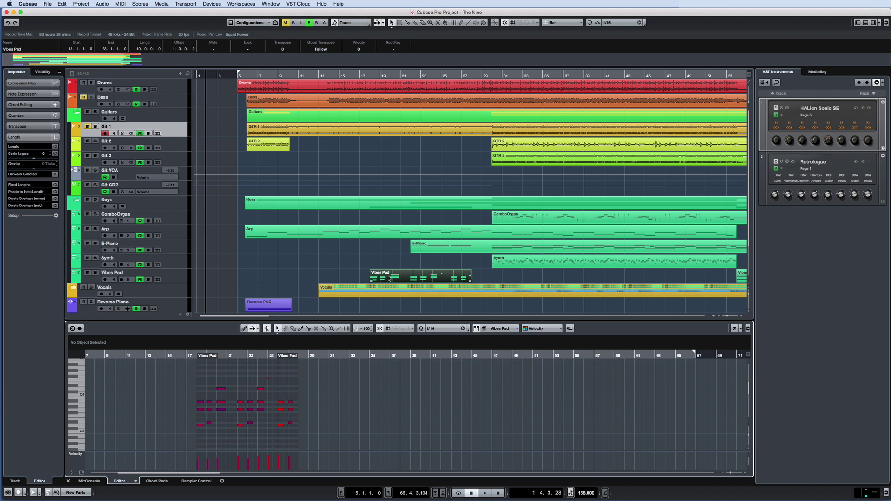
Select GTR 2 then the Vibes Pad part, sync the editor to the project cursor, and play briefly.
click(278, 145)
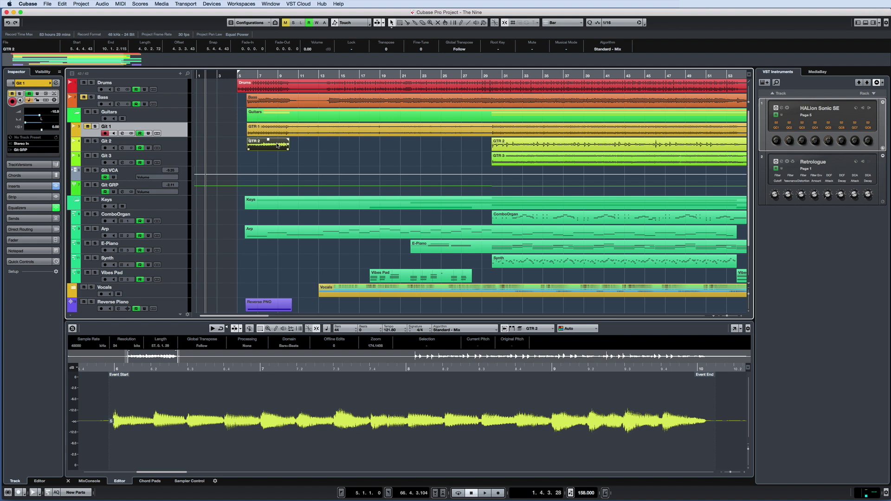
click(387, 278)
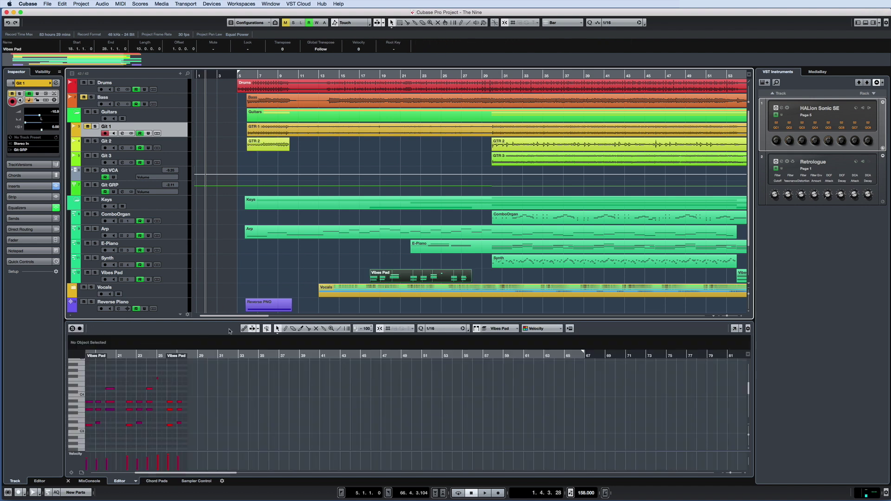
click(245, 329)
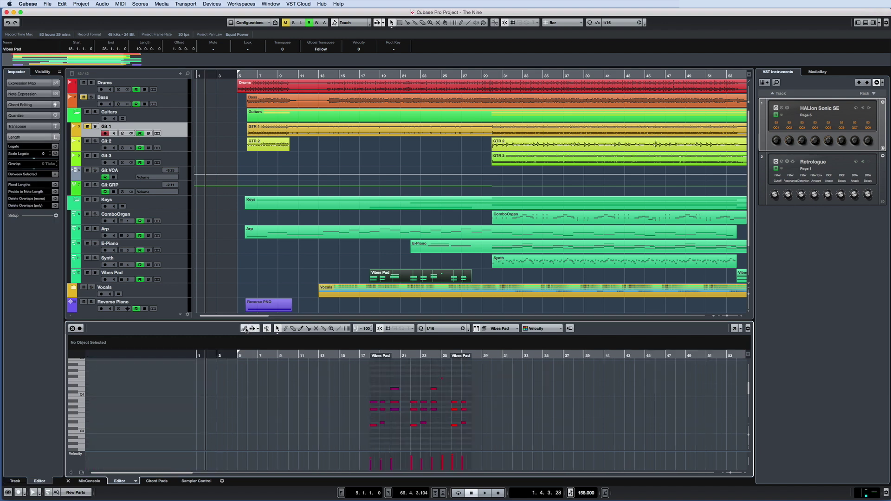
key(space)
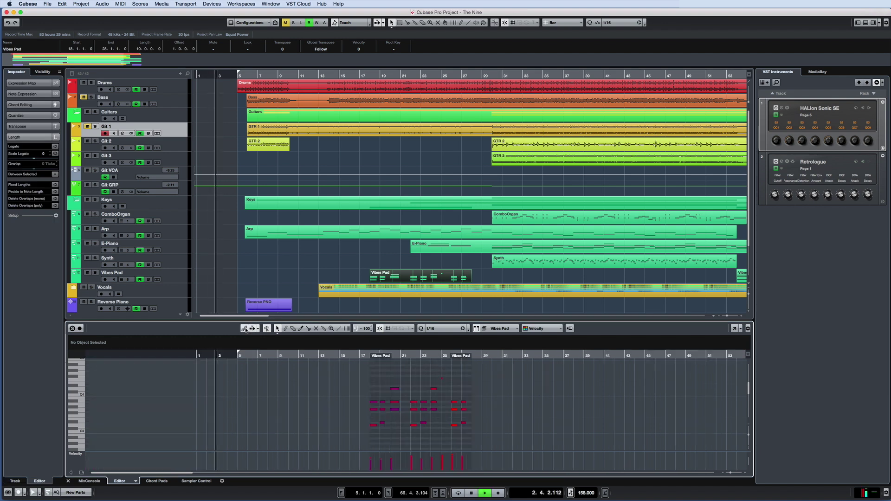
key(space)
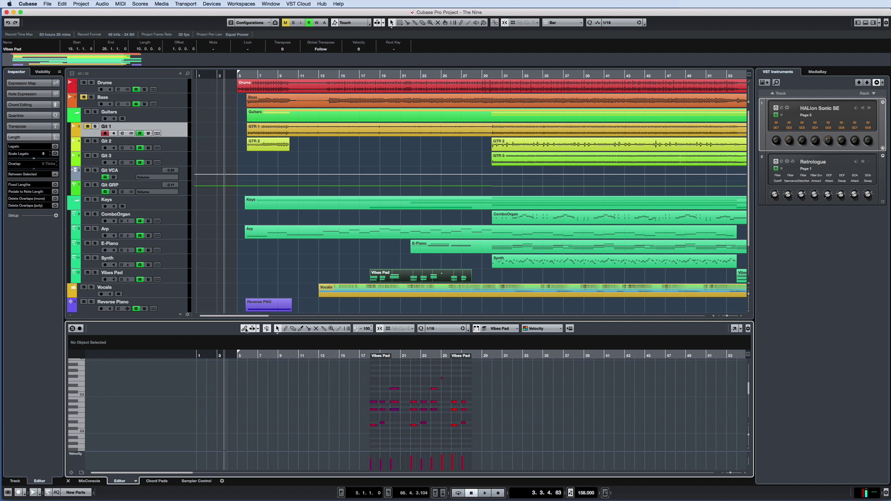
Enable Editor Record and expand the editor inspector's Transpose, Quantize and Chord Editing sections.
click(79, 328)
click(14, 481)
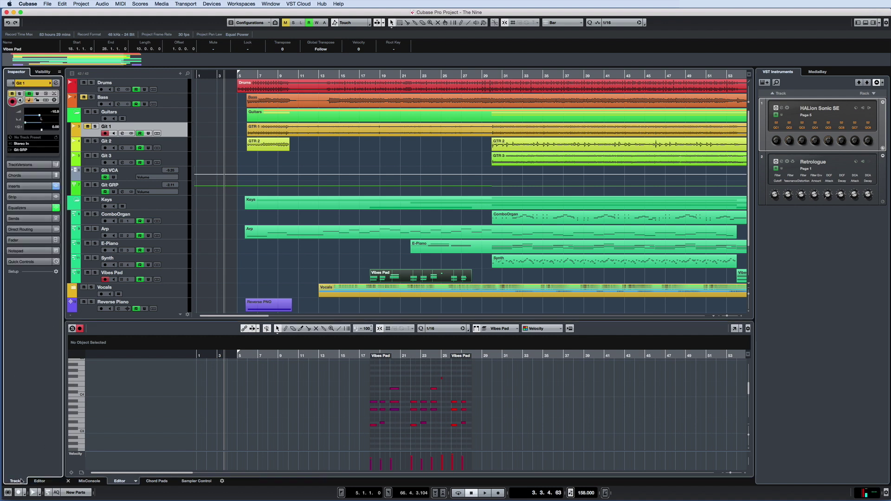
click(39, 482)
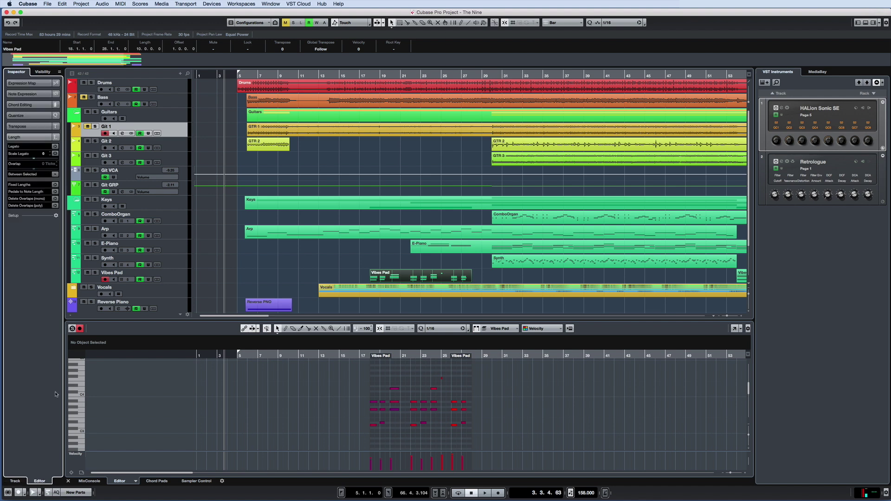
click(34, 126)
click(37, 115)
click(39, 105)
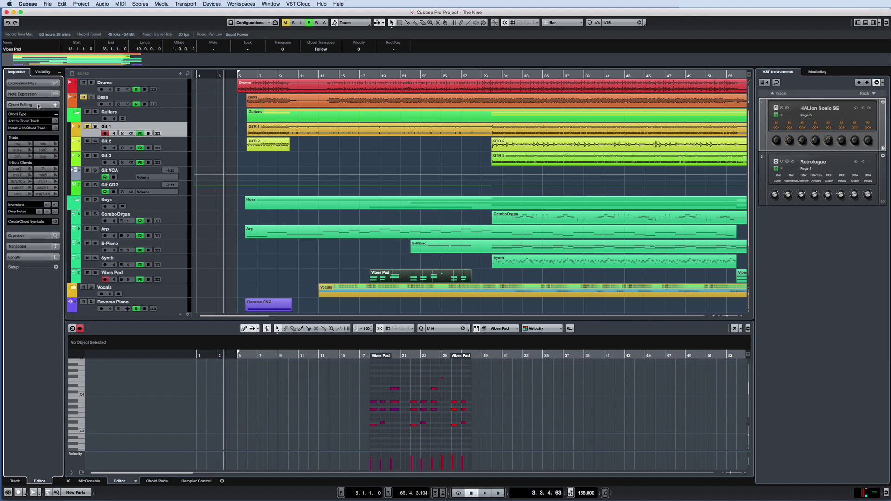
Load GTR 2 into the docked Sample Editor, briefly pop it out, and move the Editor tab first.
click(276, 148)
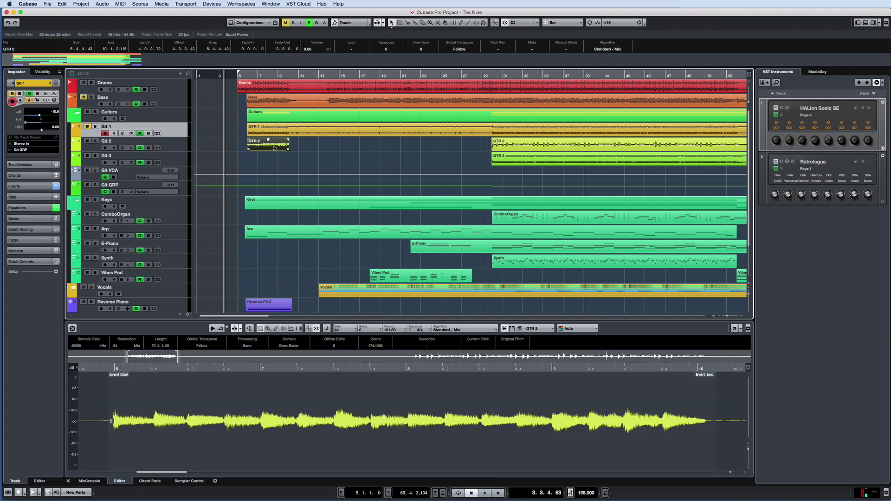
click(28, 208)
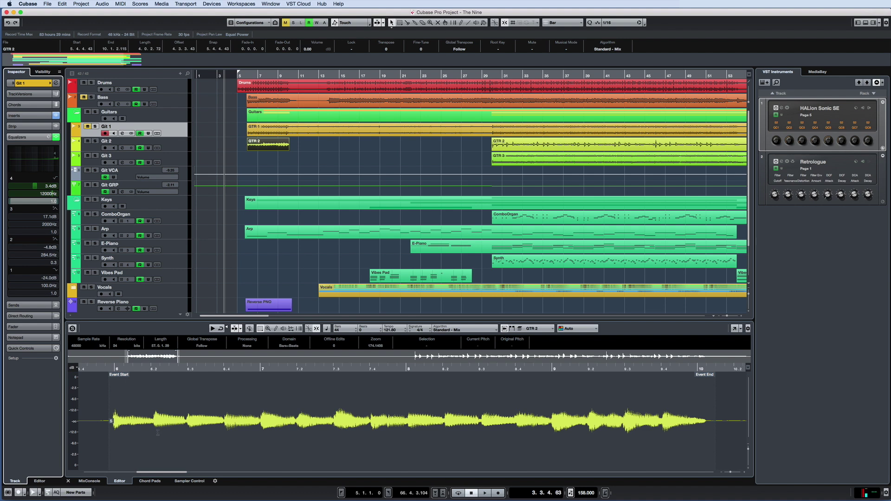
click(735, 329)
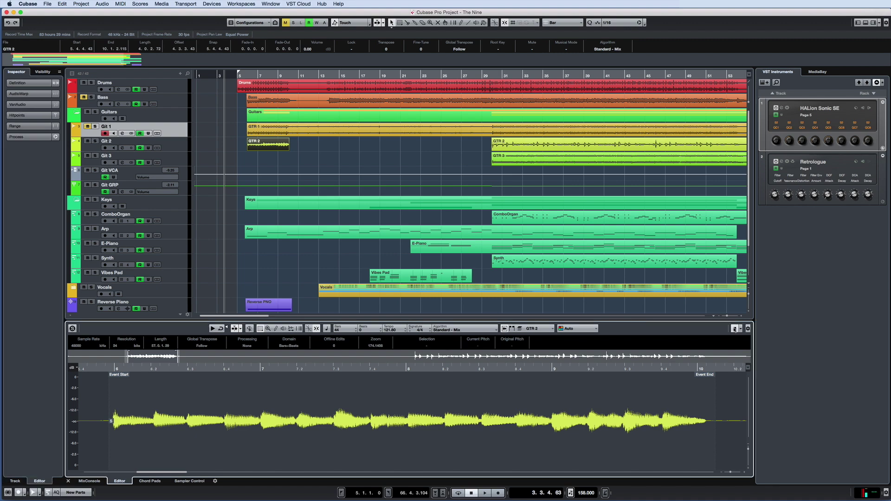
click(4, 13)
drag(127, 484, 168, 484)
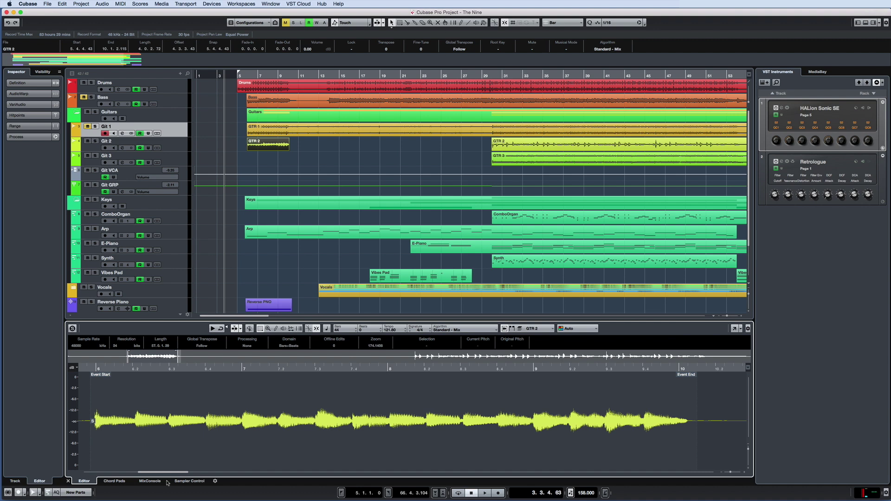
Confirm the Lower Zone Setup dialog from the gear menu with OK, then start playback.
click(215, 481)
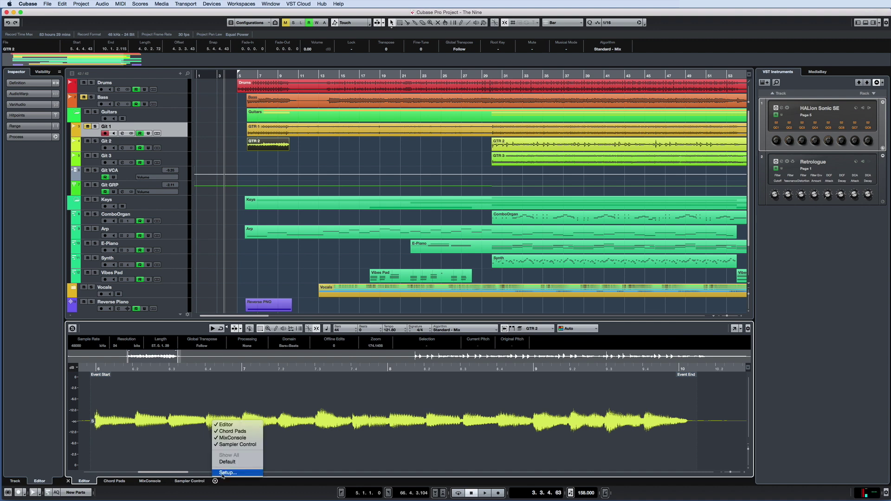
click(223, 474)
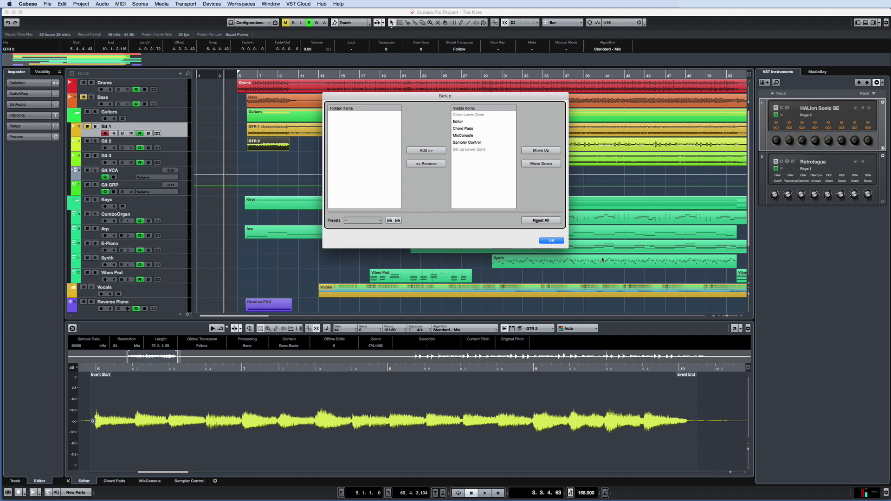
click(558, 241)
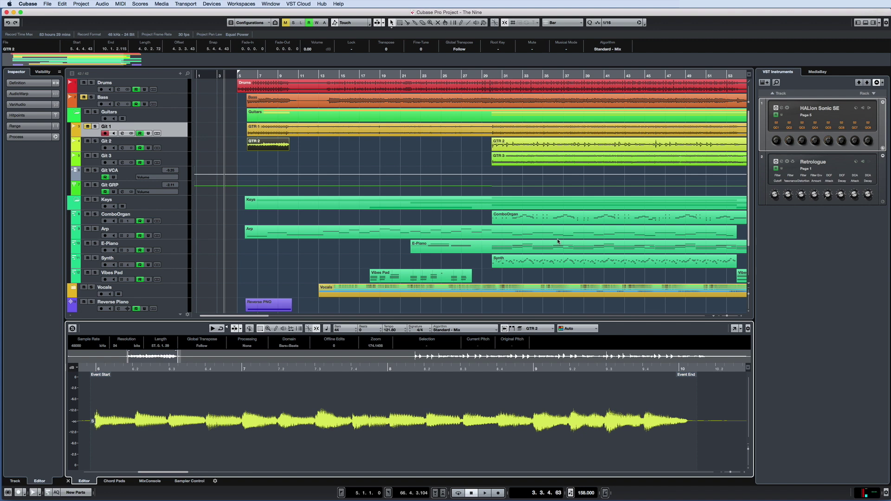
click(484, 493)
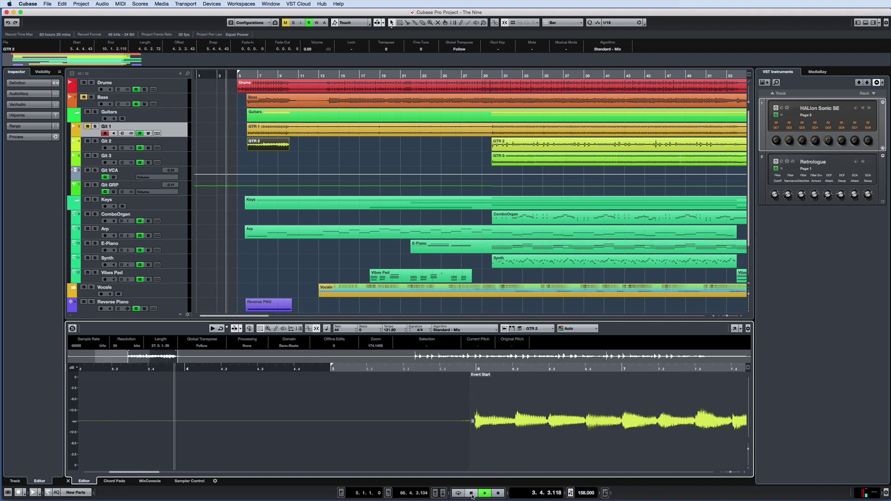
Stop playback and apply Reset All in the transport bar Setup dialog.
click(471, 493)
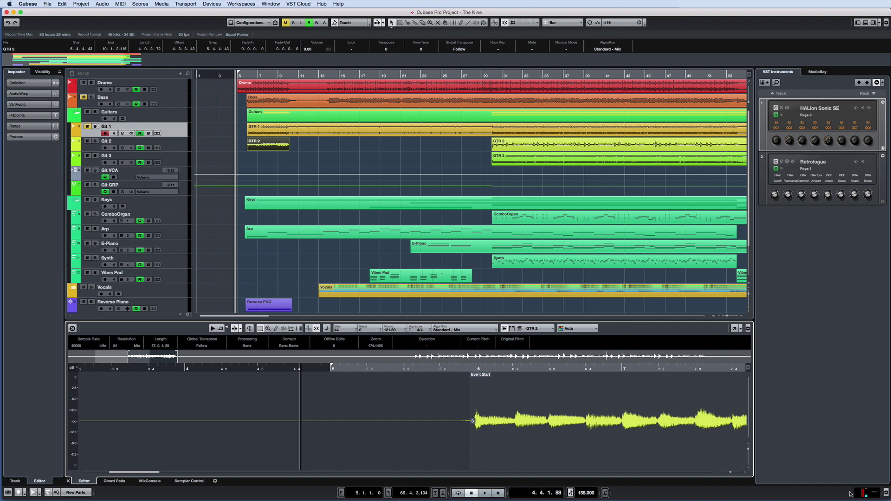
click(886, 493)
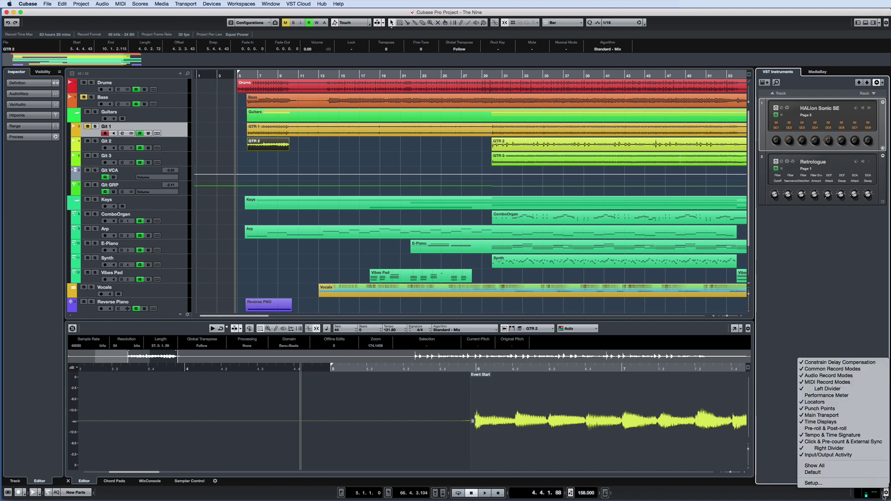
click(813, 483)
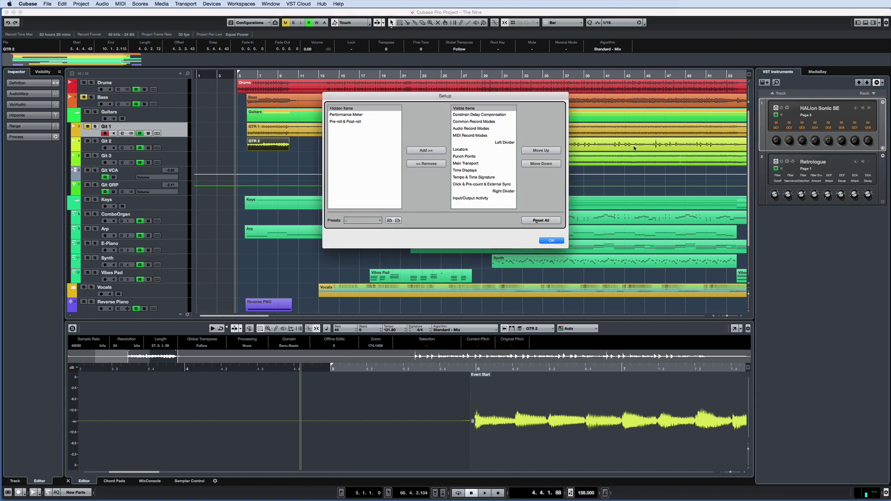
click(542, 220)
click(551, 241)
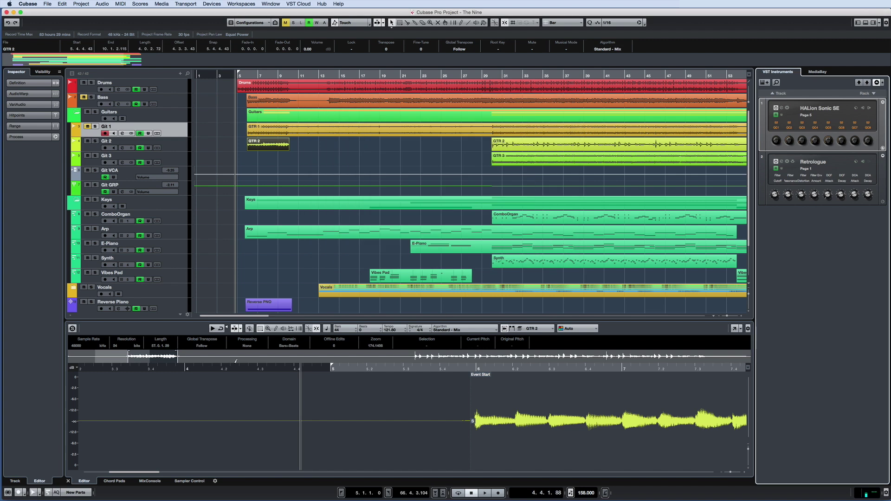
Drop the GTR 2 event onto Sampler Control, creating a Sampler Track with GTR 2.wav.
click(191, 482)
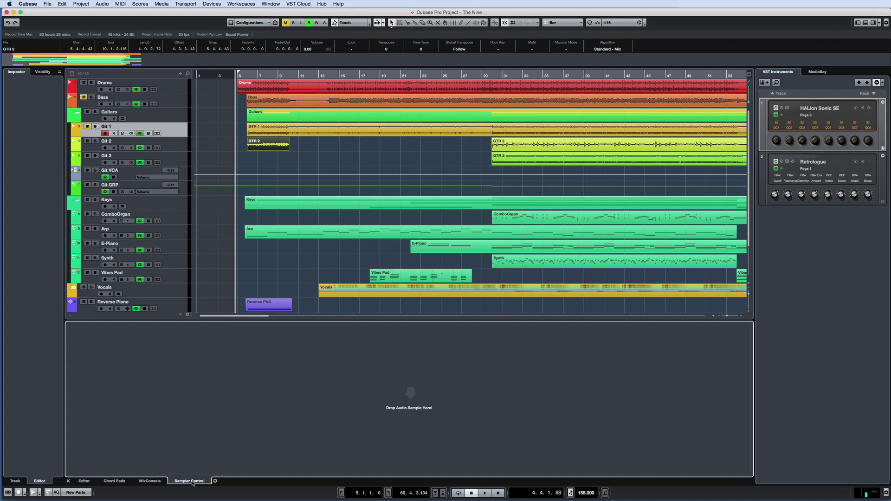
drag(269, 145, 340, 383)
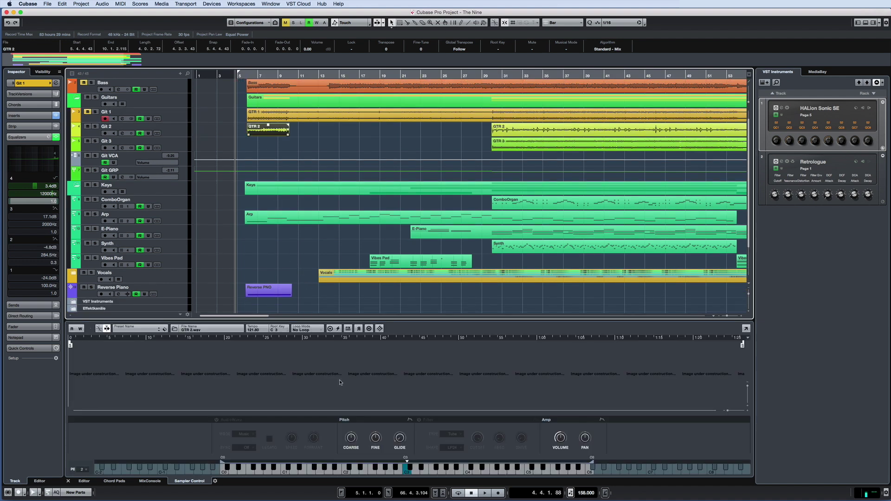